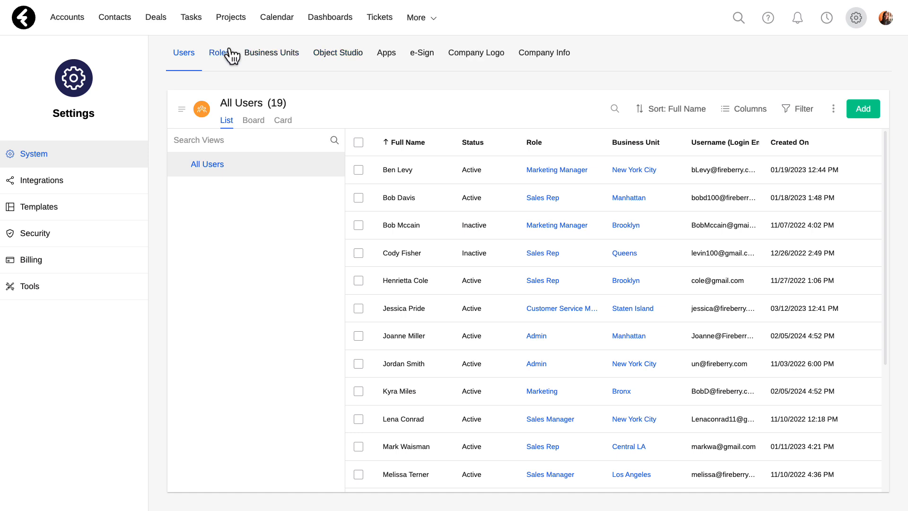
Step: Open the permissions of the Sales Rep role
click(229, 54)
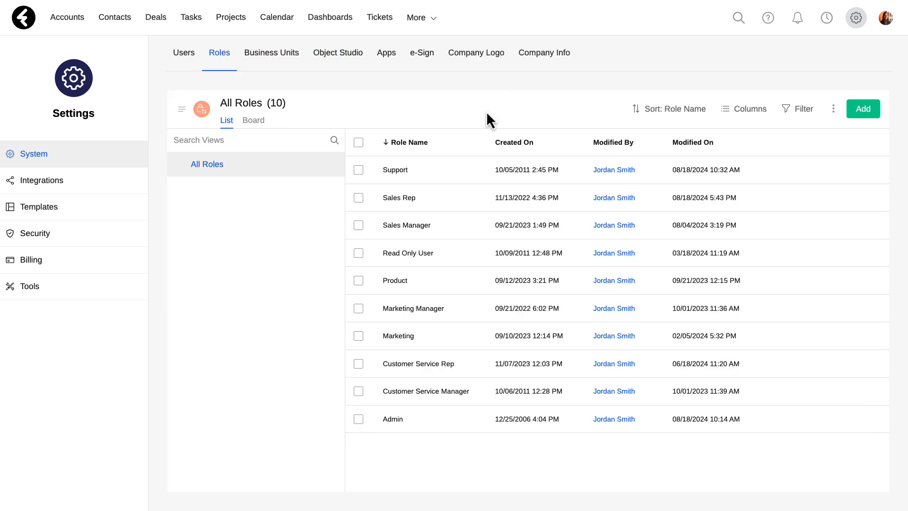
click(444, 196)
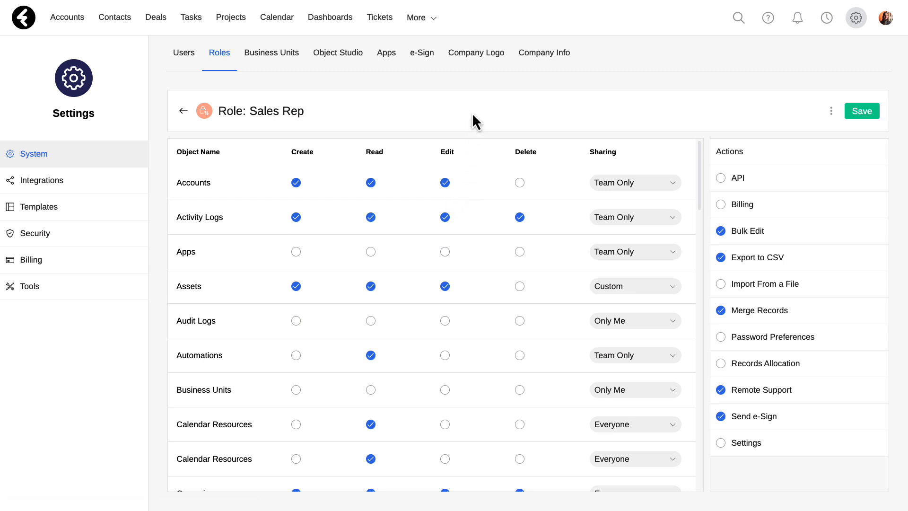
Step: Try to delete the Sales Rep role, entering DELETE as the confirmation text
click(831, 113)
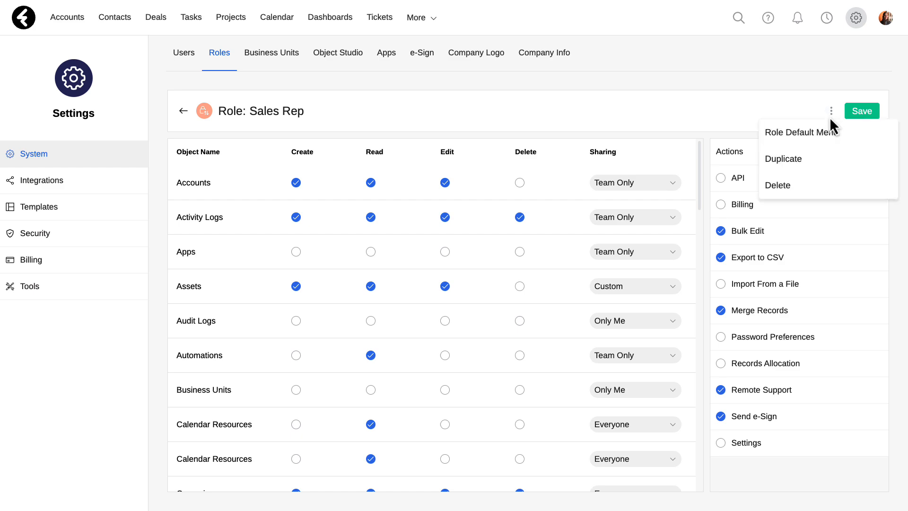
click(823, 188)
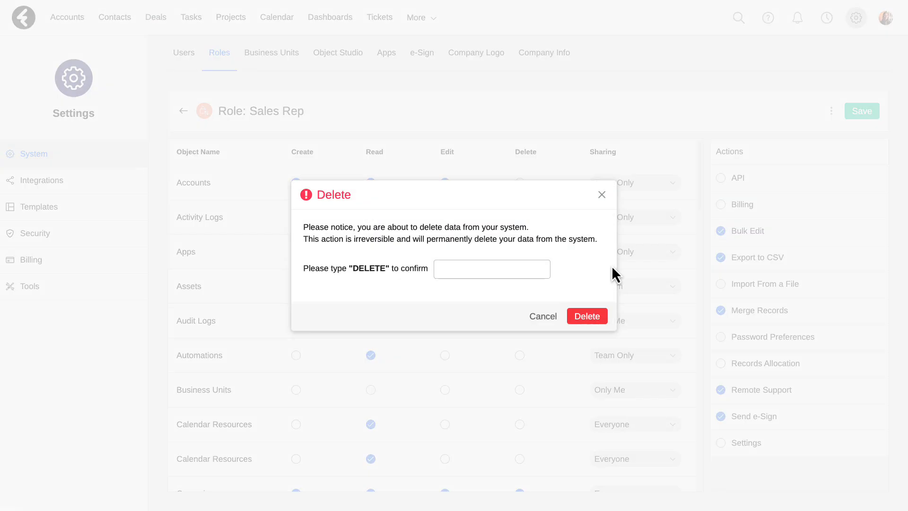
click(533, 267)
text(DELETE)
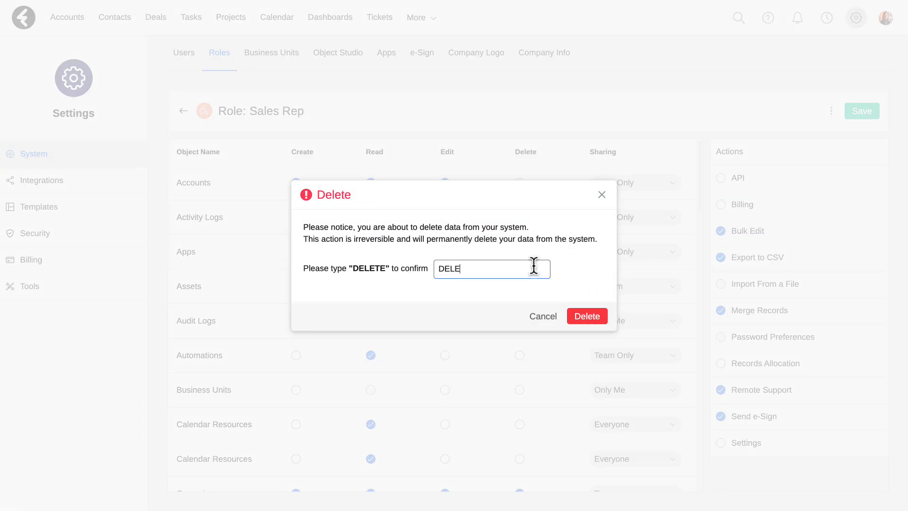
click(586, 316)
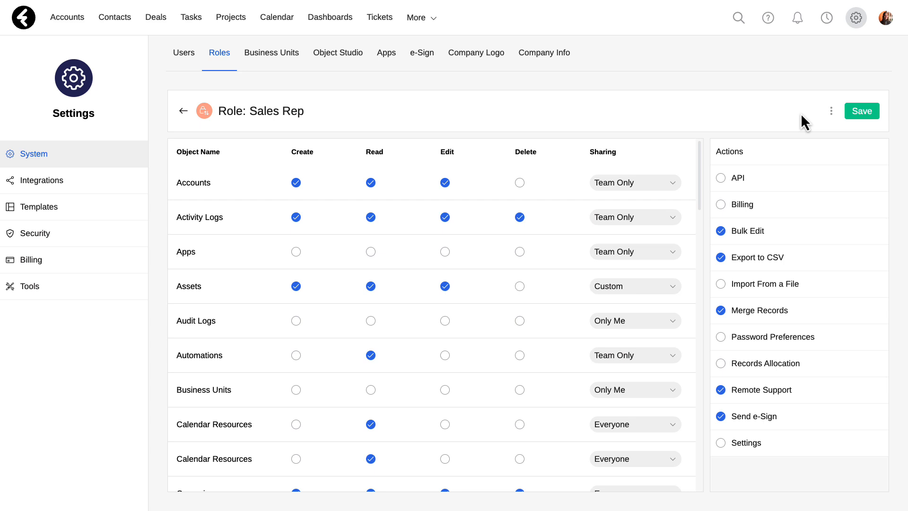
Step: Duplicate the Sales Rep role and rename the copy as Sales Rep Team 2
click(831, 110)
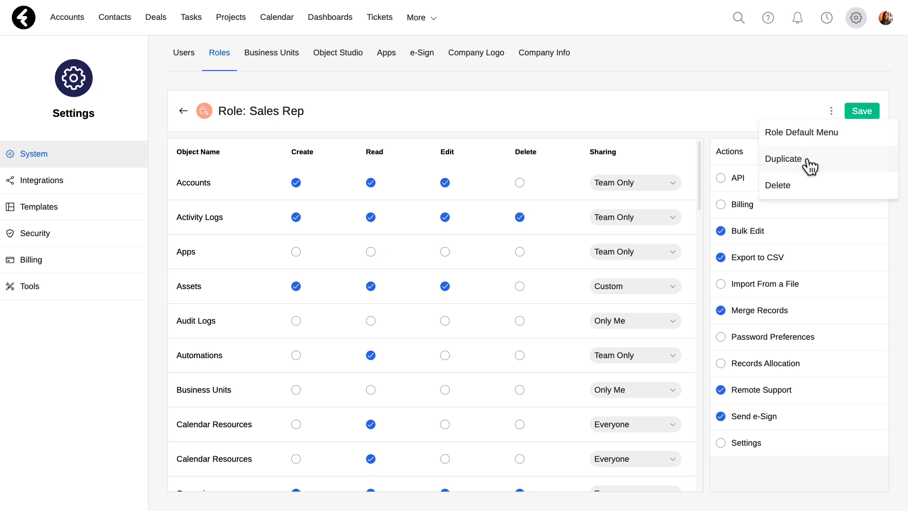
click(807, 160)
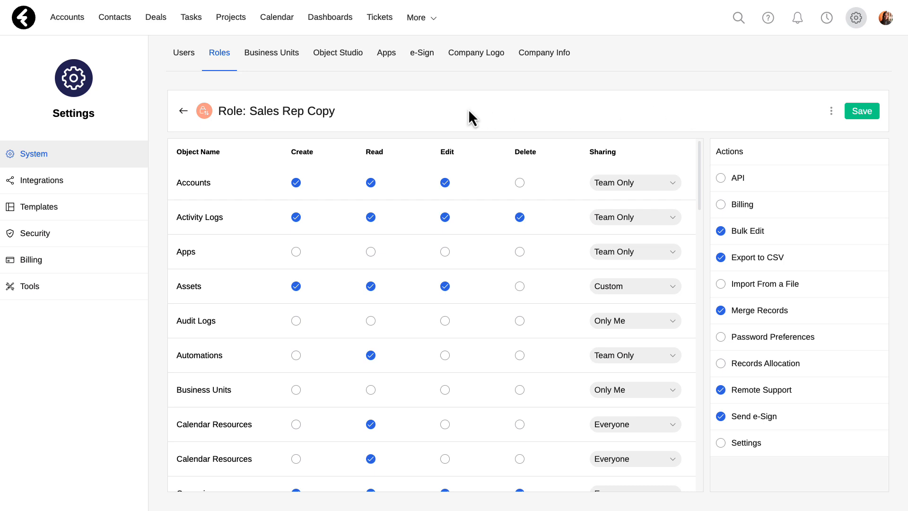
click(310, 110)
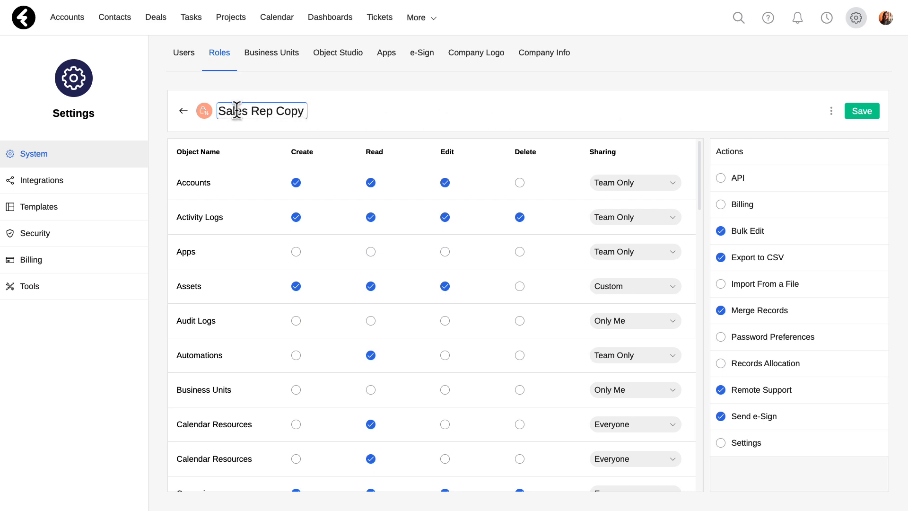
double_click(288, 111)
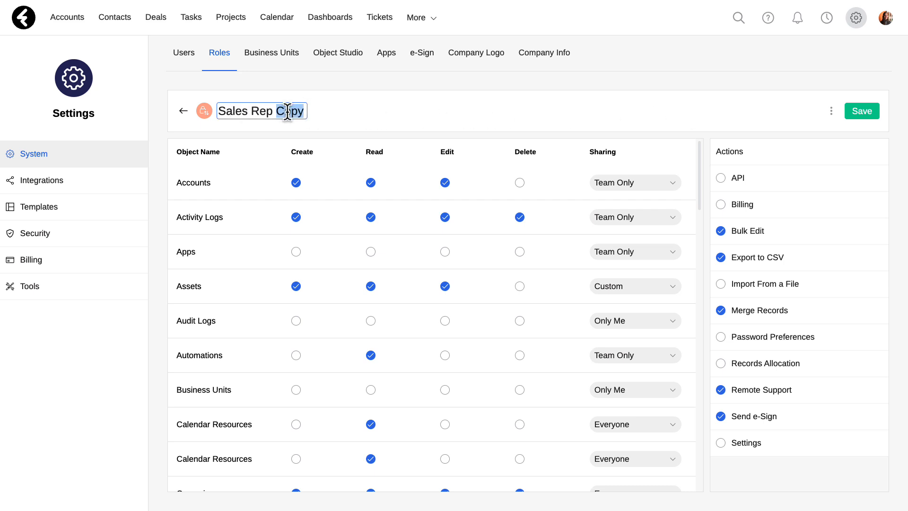
text(Team 2)
key(Return)
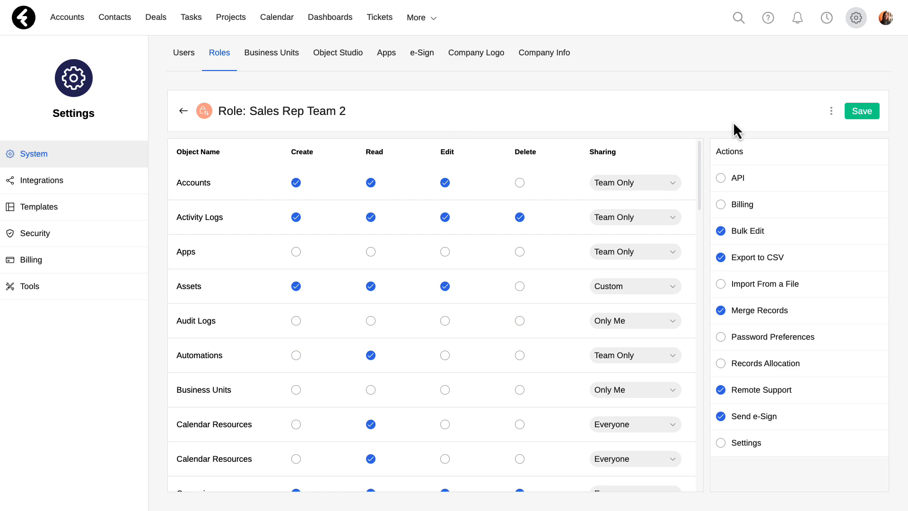
Step: Add Deals directly below Accounts in the role's default menu, save the role and return to the roles list
click(831, 110)
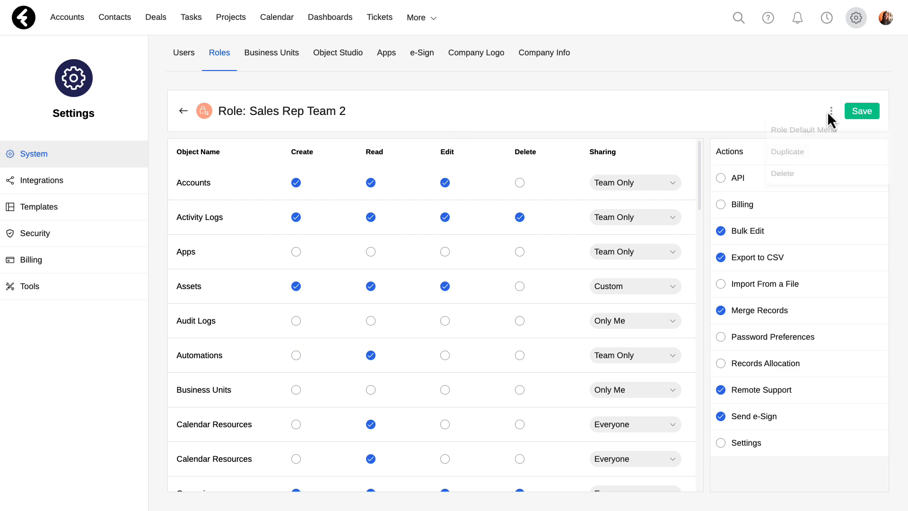
click(822, 137)
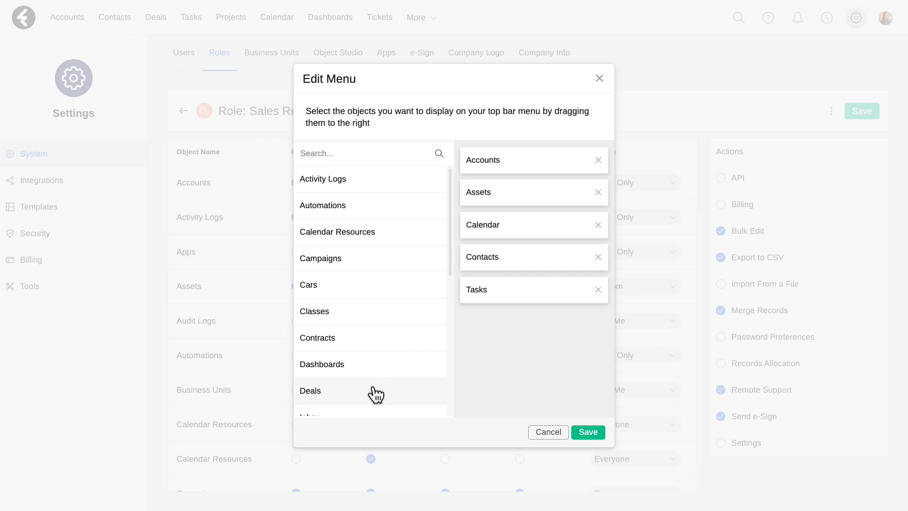
drag(375, 391, 543, 192)
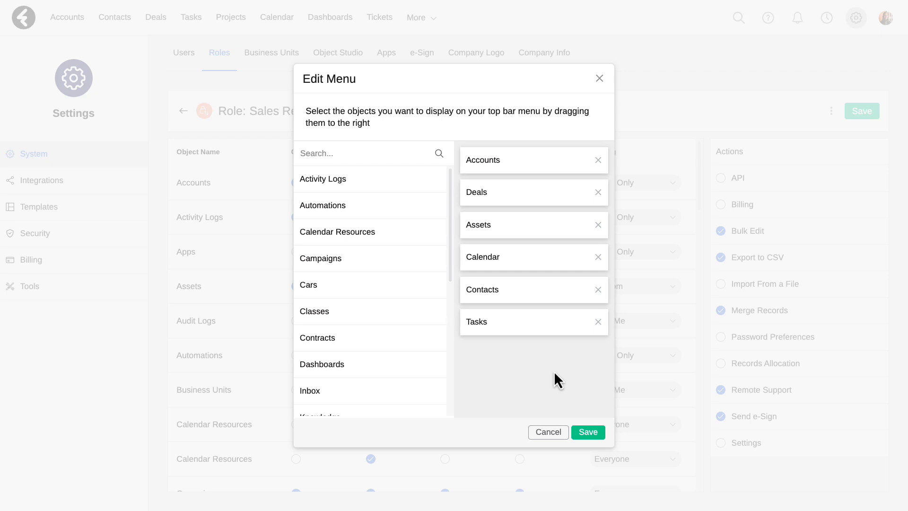
click(588, 432)
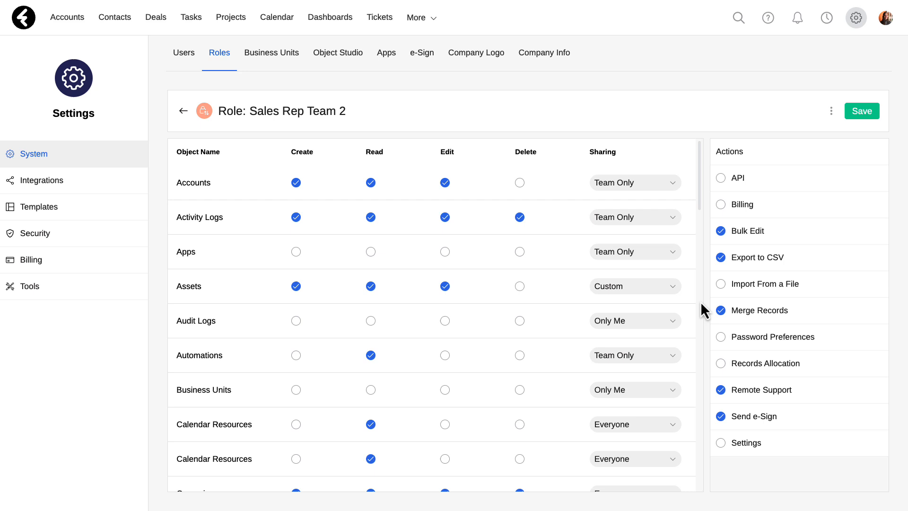
click(861, 117)
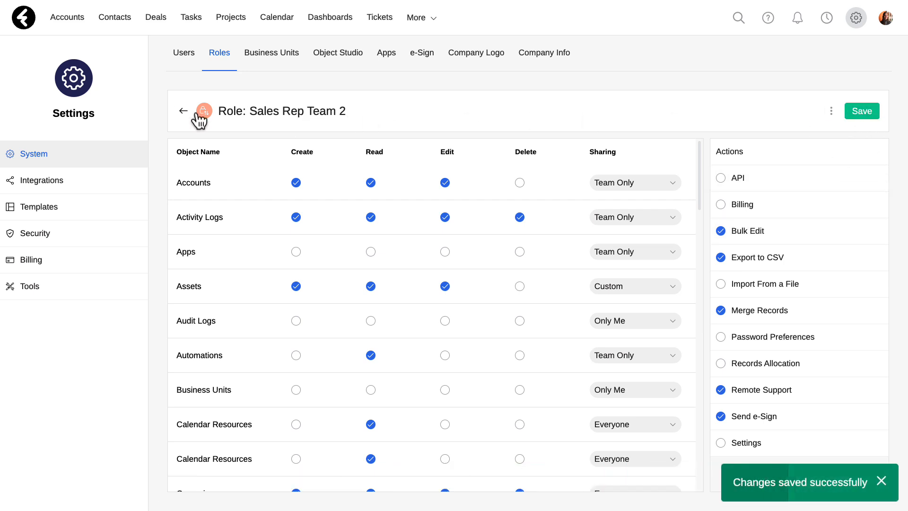
click(184, 111)
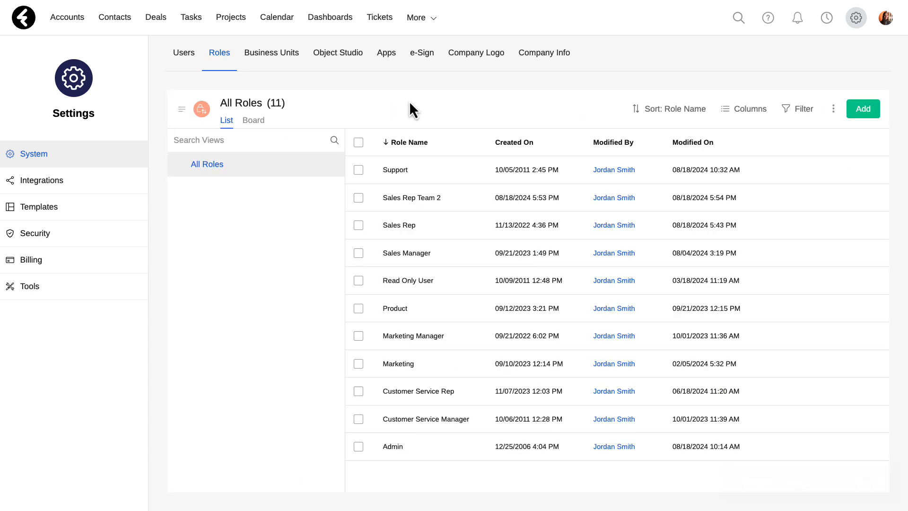
Step: Create a new role and turn off its Billing action
click(866, 108)
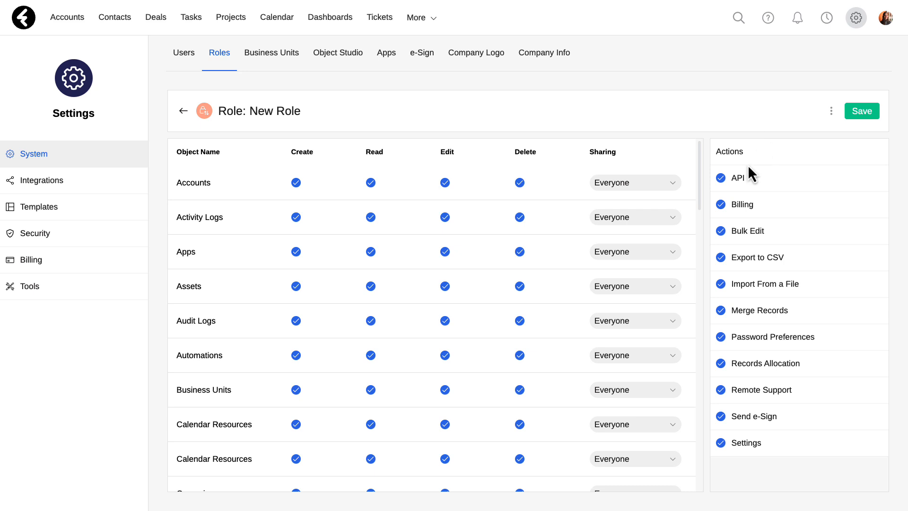
click(721, 205)
scroll(231, 220, down, 20)
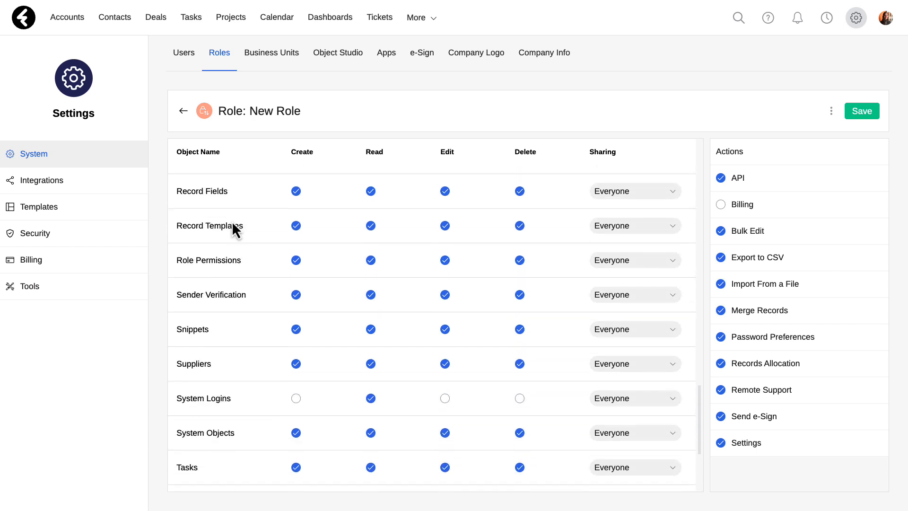
scroll(232, 220, up, 20)
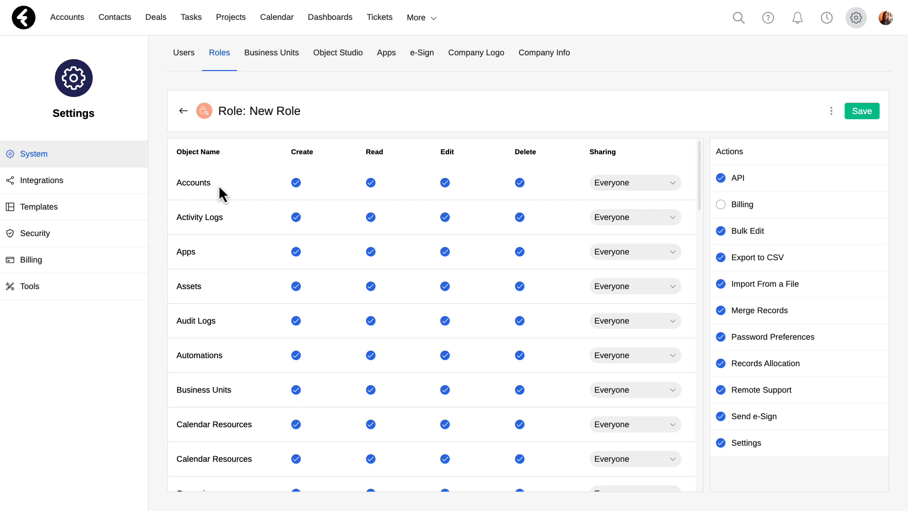
Step: Turn off the Read and Delete permissions for Accounts and look at the sharing options for that object
click(371, 187)
click(520, 185)
click(616, 188)
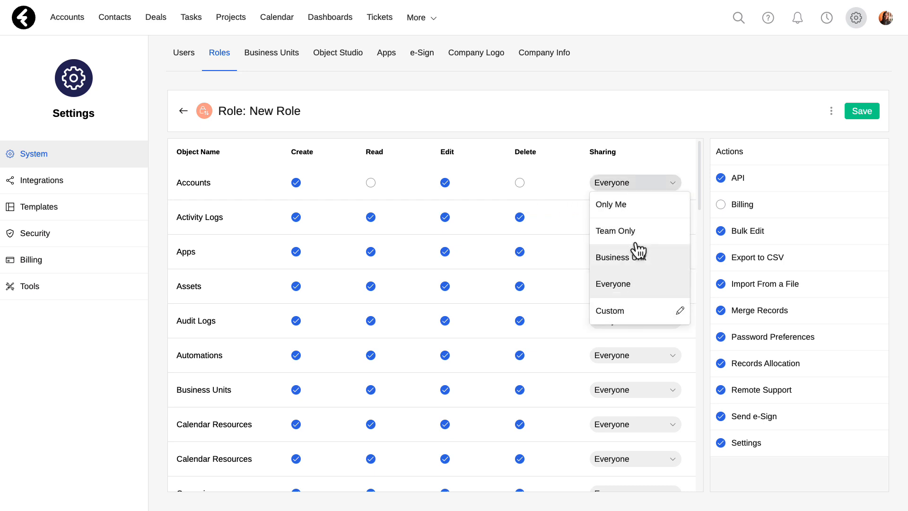
click(636, 165)
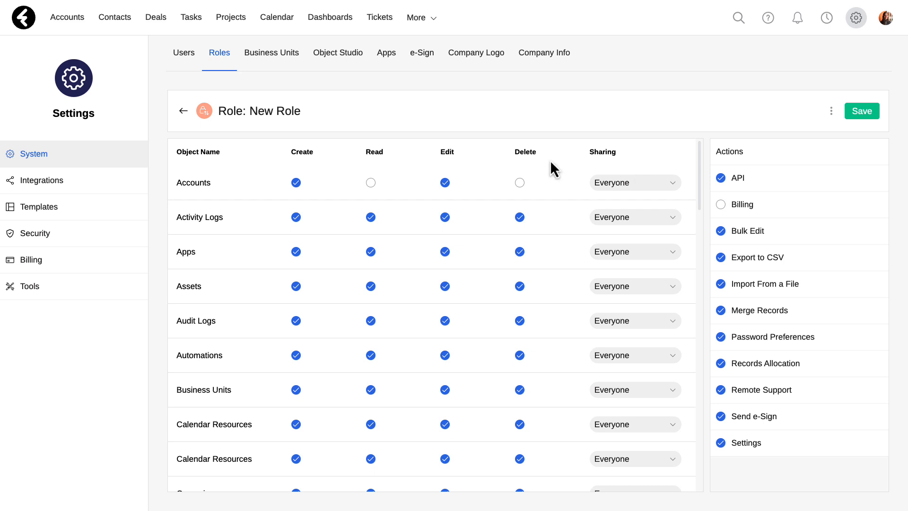
Step: Rename the new role as Accounting
click(268, 112)
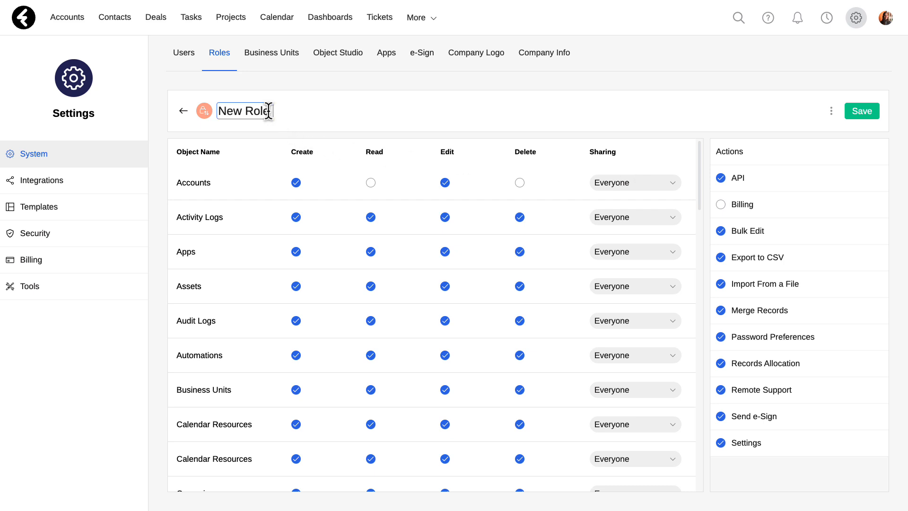
key(ctrl+a)
text(Accounting)
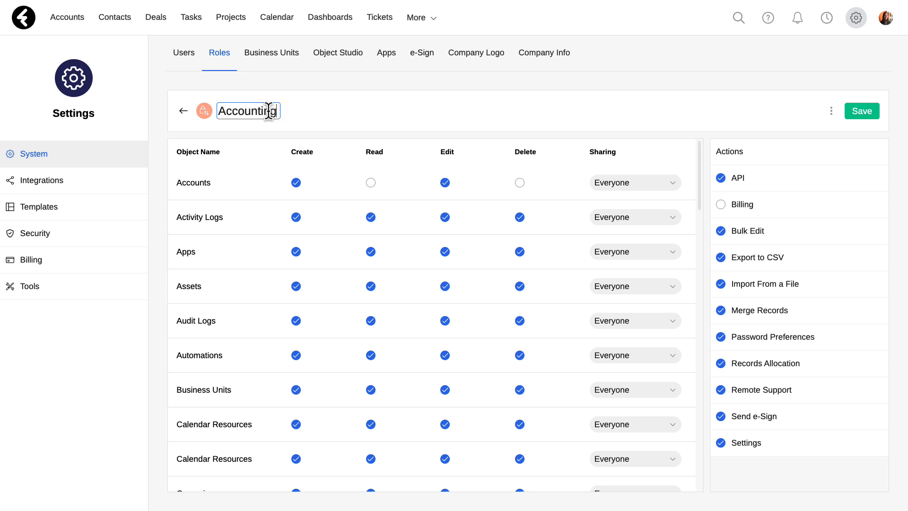
click(330, 122)
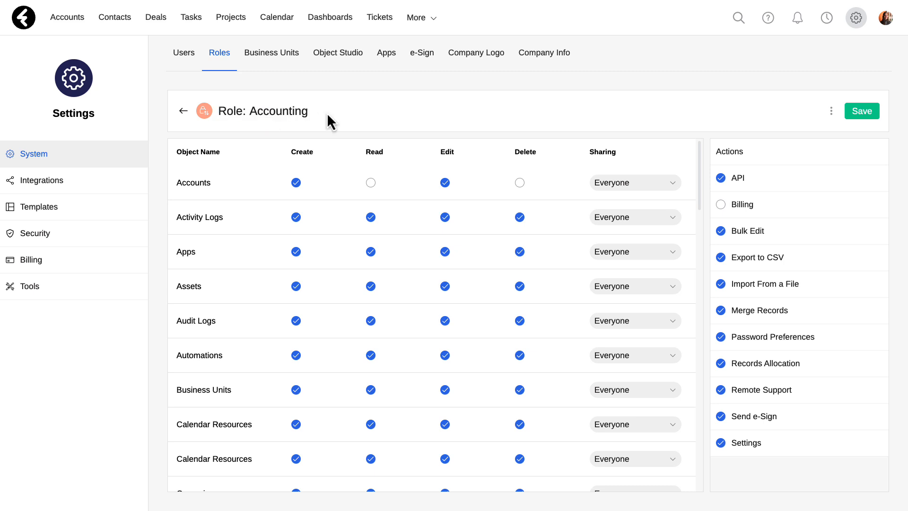
Step: Clear the Create, Read, Edit and Delete permissions for all objects, and turn off the API and Password Preferences actions
click(320, 152)
click(393, 152)
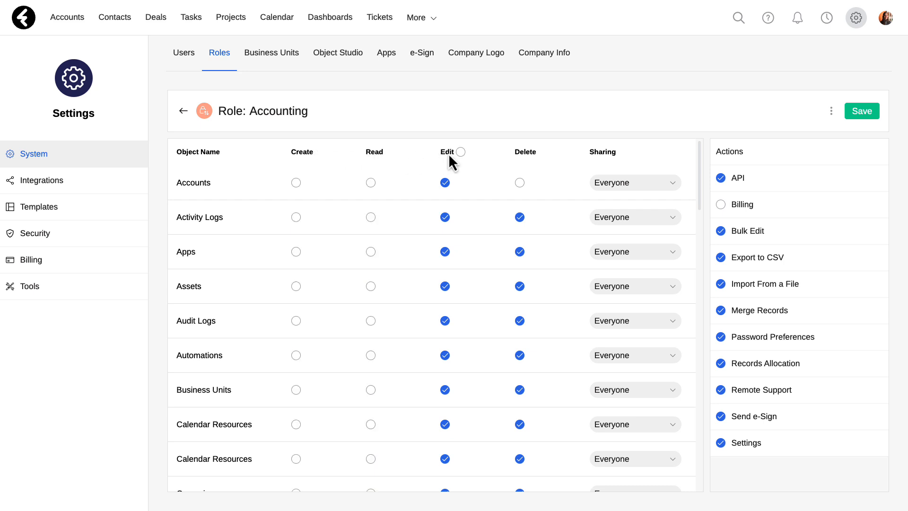
click(460, 151)
click(543, 152)
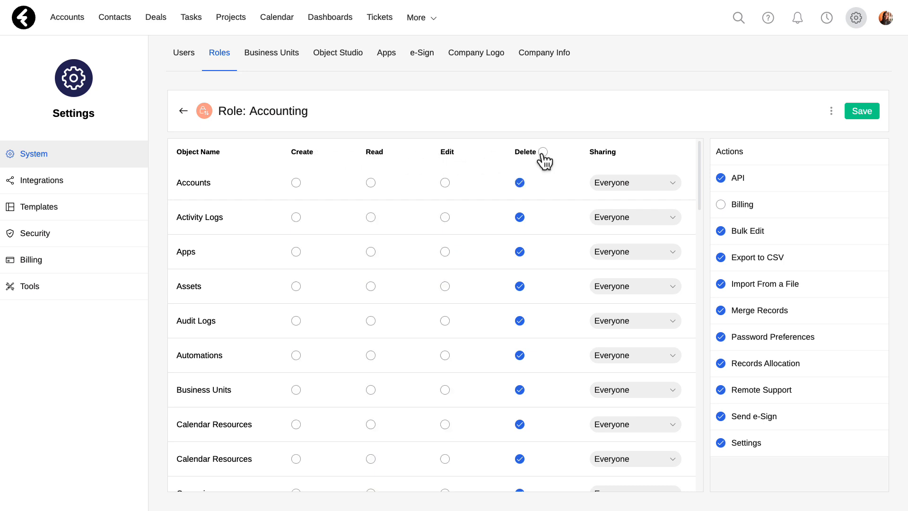
click(543, 151)
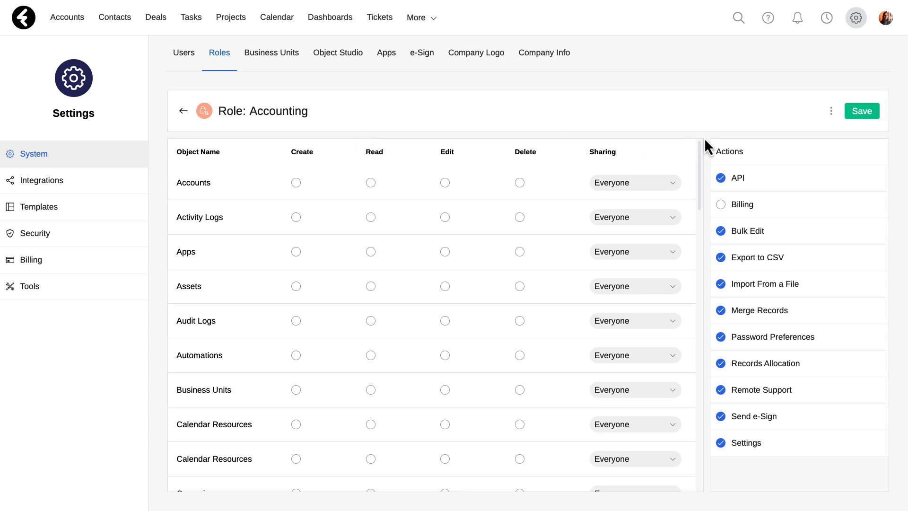
click(721, 179)
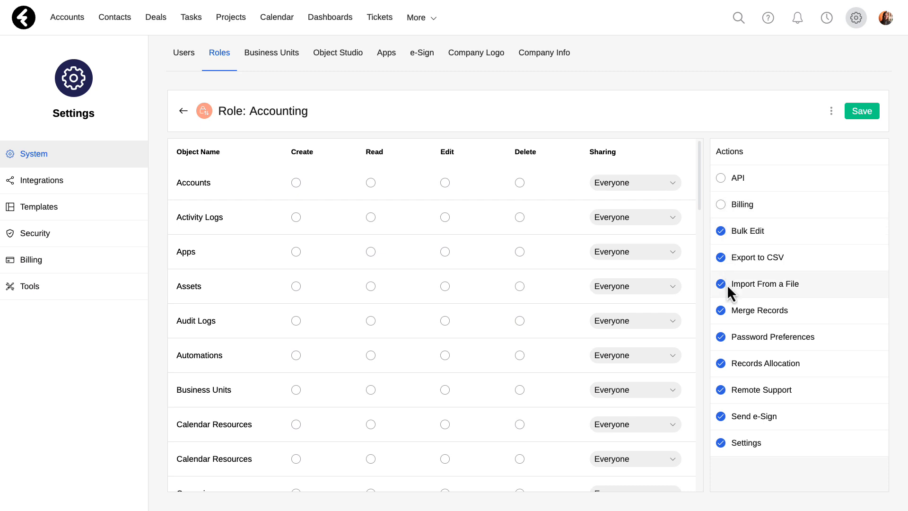
click(722, 338)
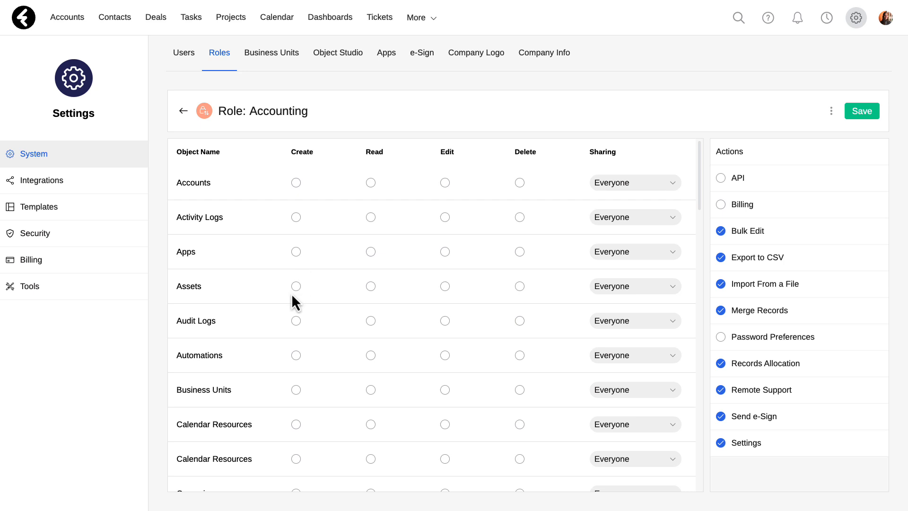
Step: Grant the role Read permission for Deals
scroll(296, 298, down, 7)
scroll(309, 296, down, 3)
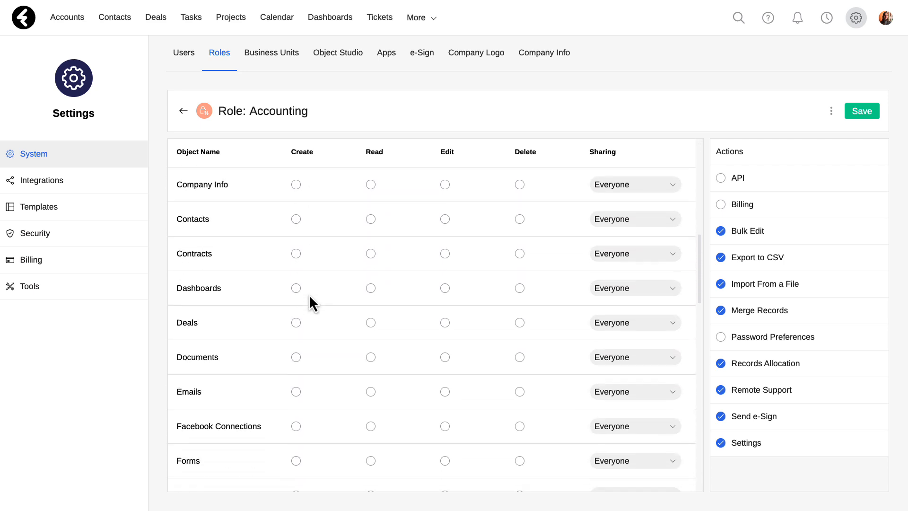
click(370, 322)
scroll(537, 328, up, 1)
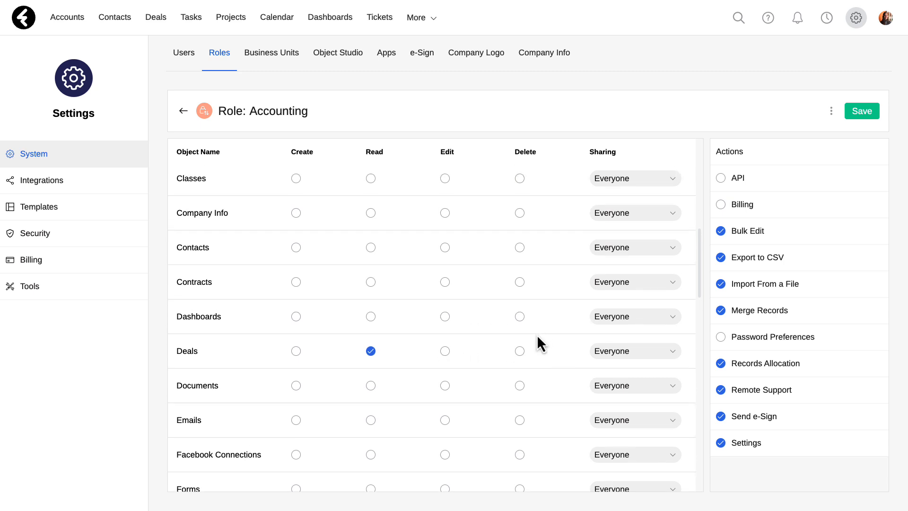
Step: Grant Create, Read, Edit and Delete permissions for Tasks, save the Accounting role and return to the roles list
scroll(538, 334, down, 15)
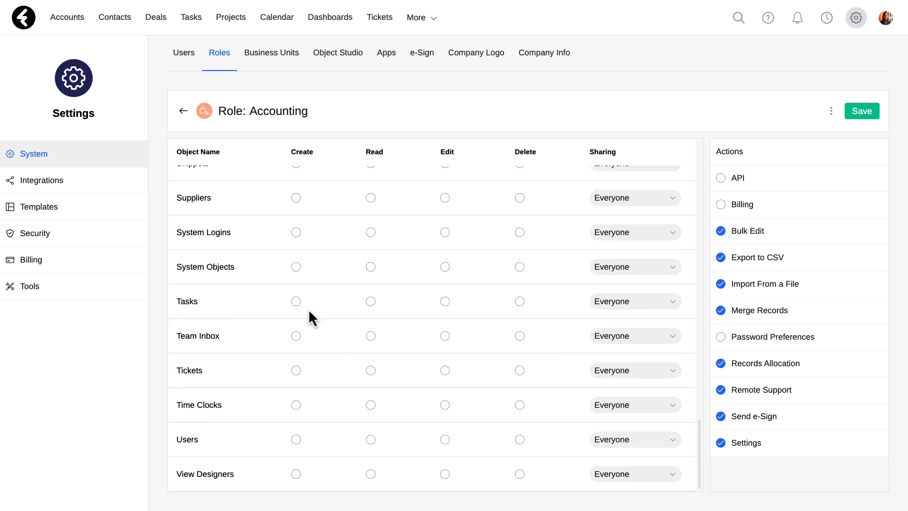
click(296, 303)
click(371, 303)
click(520, 302)
click(865, 119)
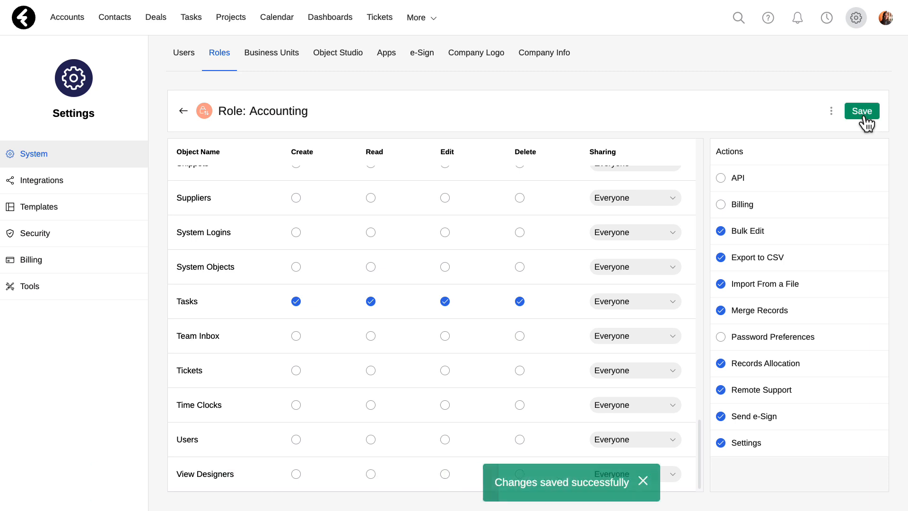
click(184, 112)
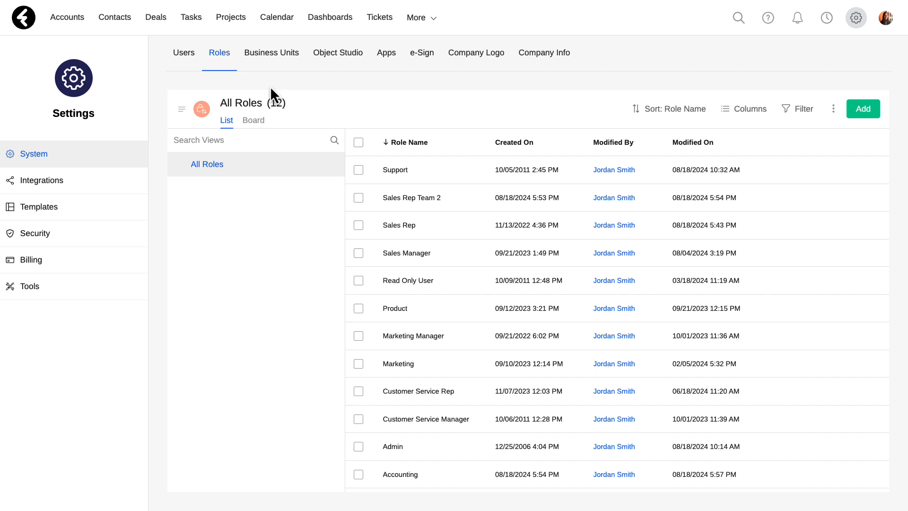
Step: Open the user record of the Sales Rep in the Manhattan business unit, change the user's role to Accounting and save it
click(190, 57)
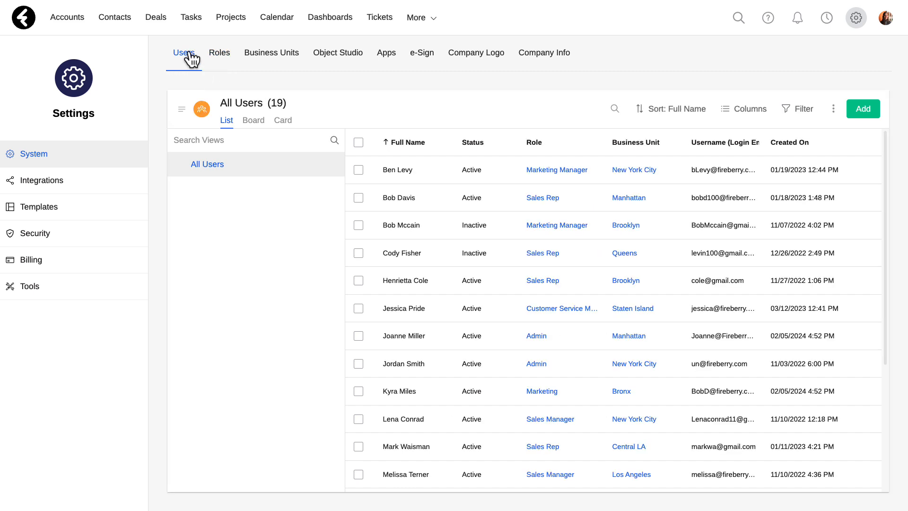
click(403, 199)
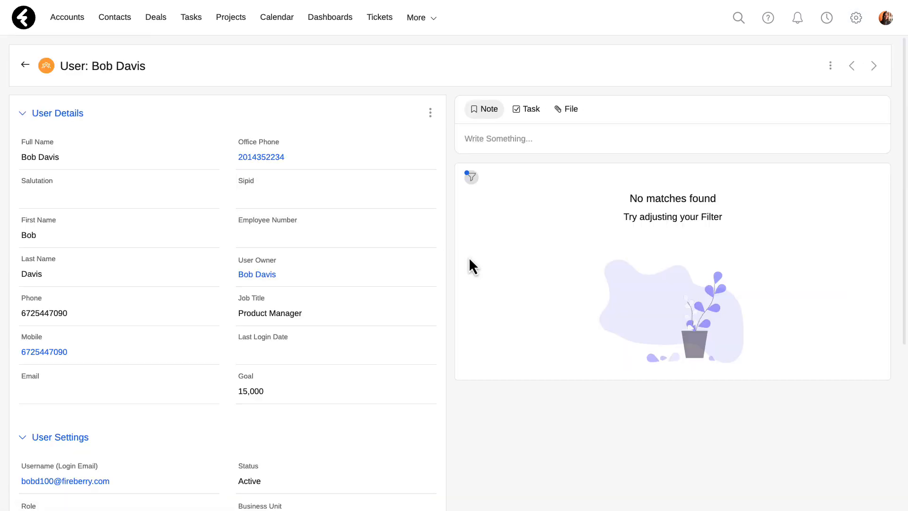
scroll(469, 257, down, 2)
scroll(469, 256, down, 3)
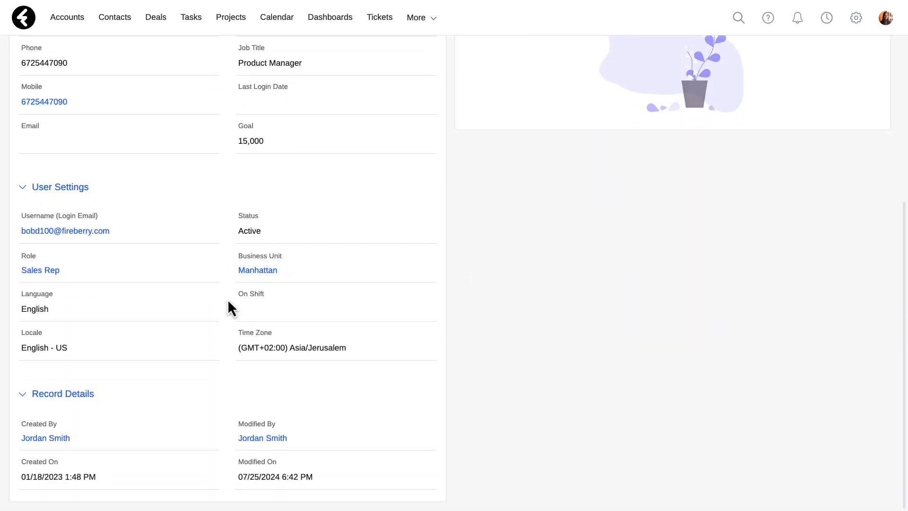
mouse_move(212, 280)
click(210, 263)
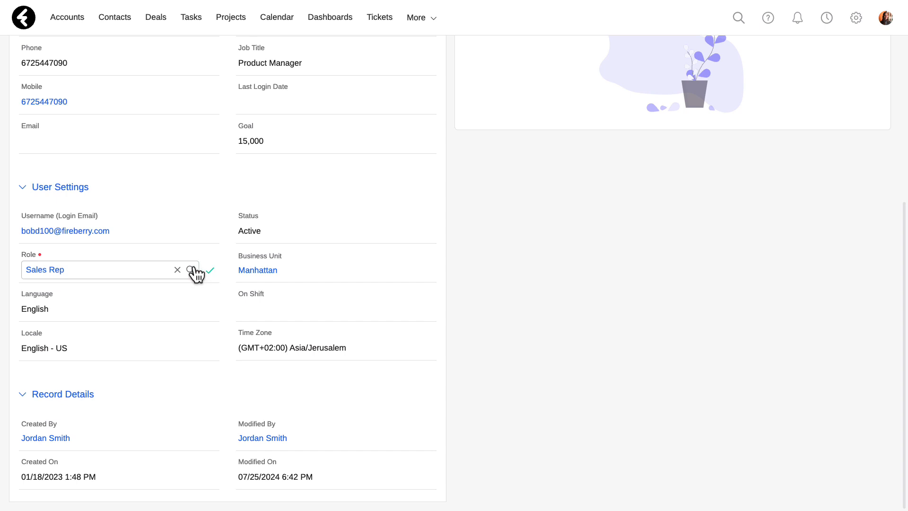
click(190, 269)
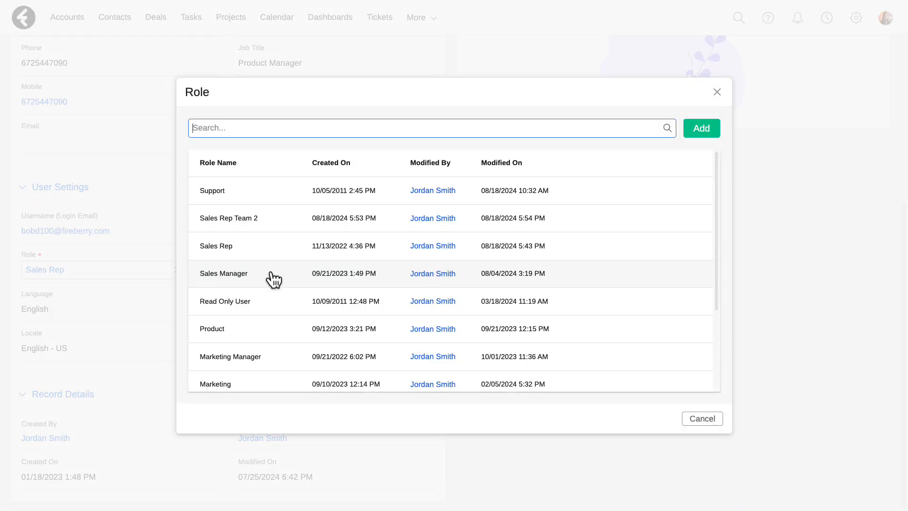
text(acc)
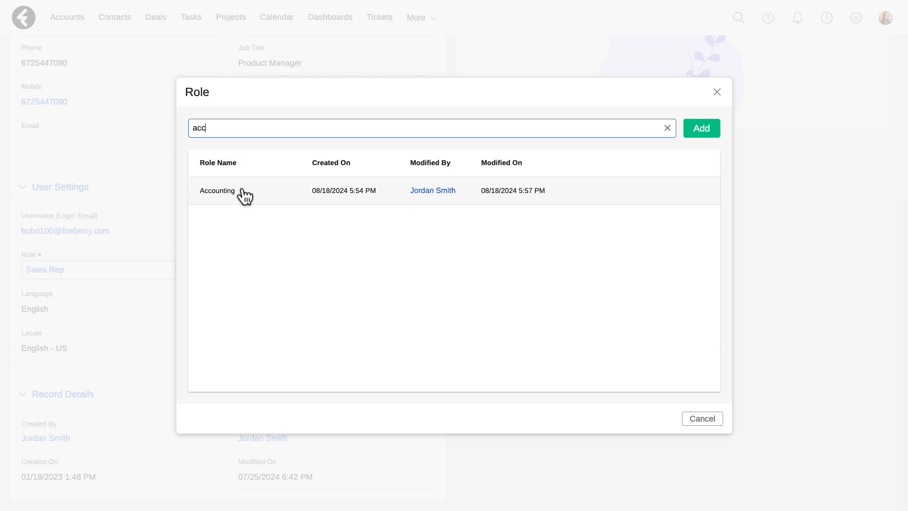
click(244, 195)
click(210, 270)
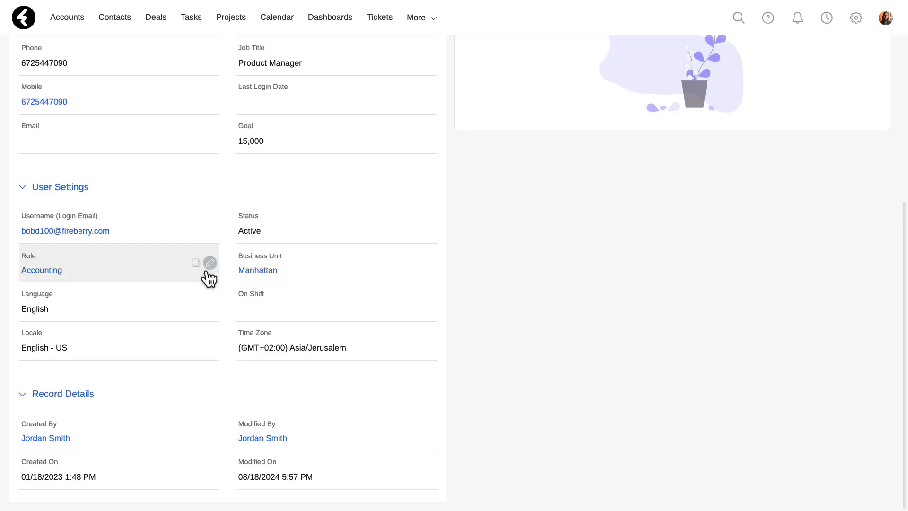